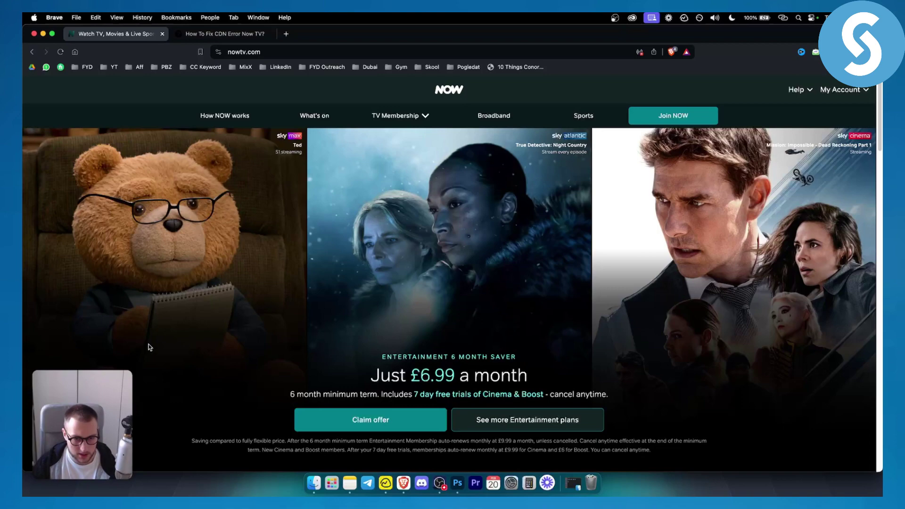
Step: Switch to the quaries.com 'How To Fix CDN Error Now TV' article tab
left_click(220, 33)
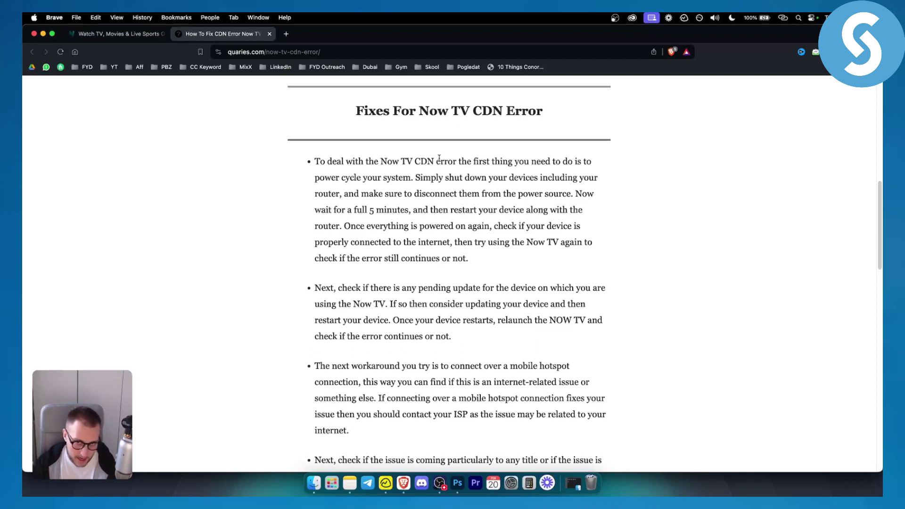
mouse_move(316, 179)
left_mouse_down()
mouse_move(414, 178)
mouse_move(378, 194)
mouse_move(572, 195)
left_mouse_up()
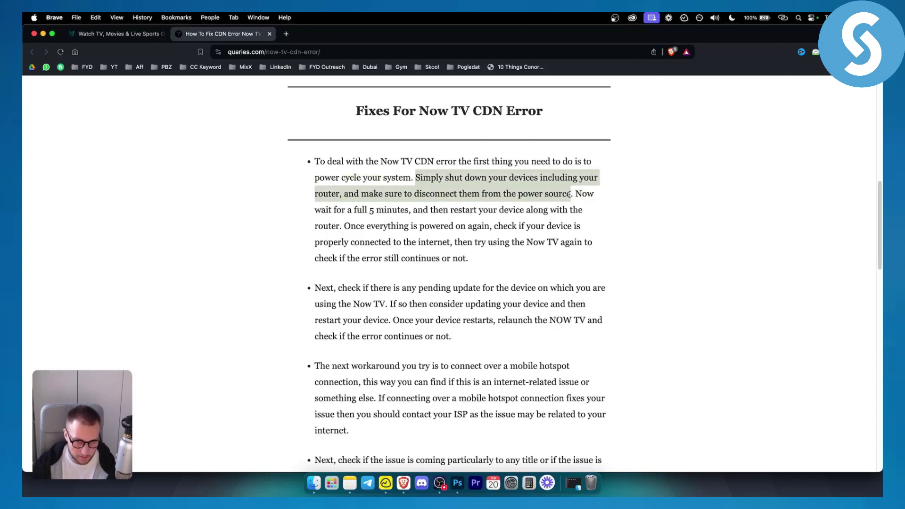
left_click(566, 200)
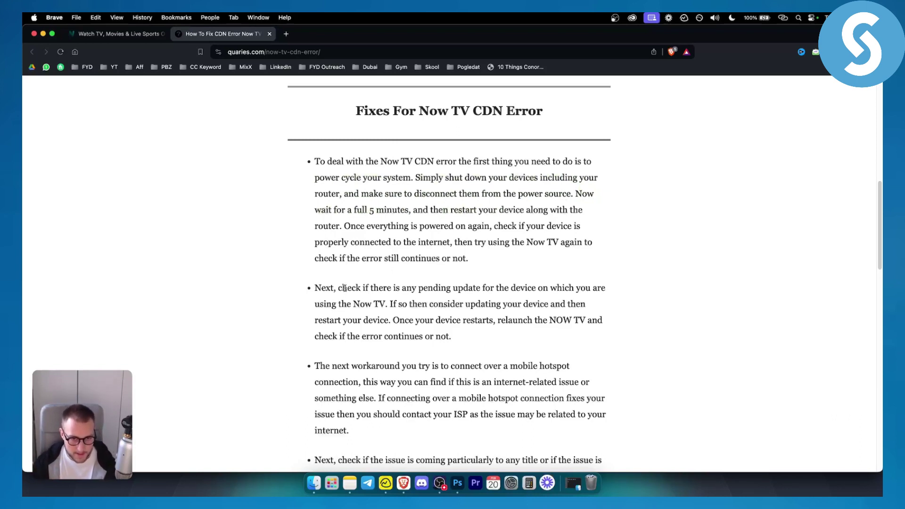
mouse_move(339, 287)
left_mouse_down()
mouse_move(486, 287)
mouse_move(389, 301)
left_mouse_up()
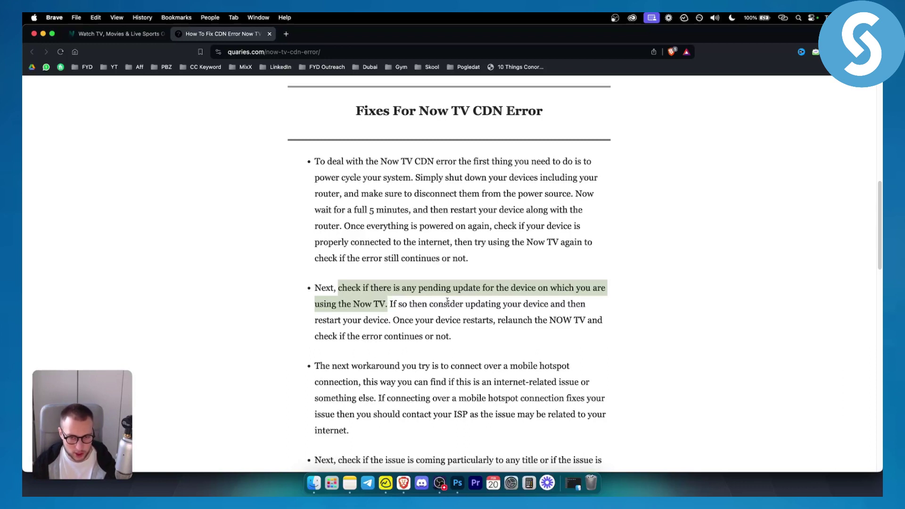
left_click(447, 302)
left_click_drag(548, 320, 453, 337)
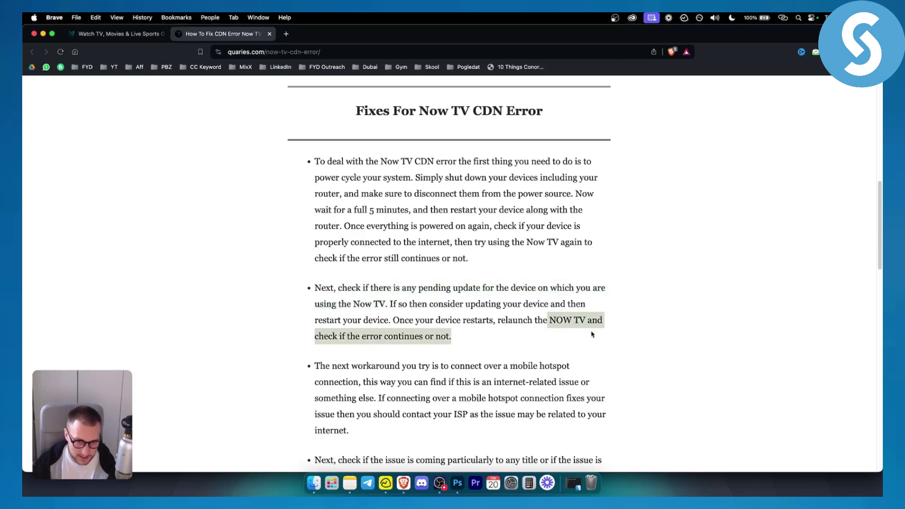
left_click(569, 344)
mouse_move(393, 320)
left_mouse_down()
mouse_move(543, 319)
mouse_move(559, 338)
left_mouse_up()
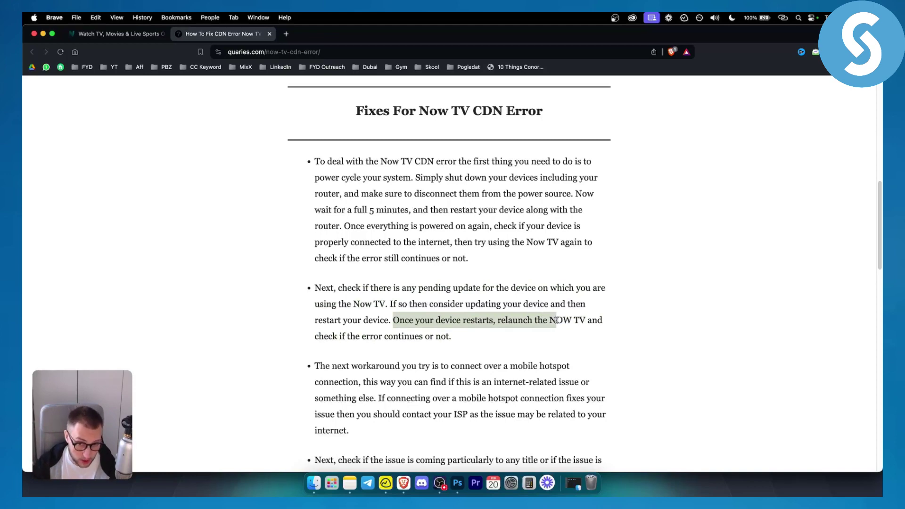
left_click(526, 339)
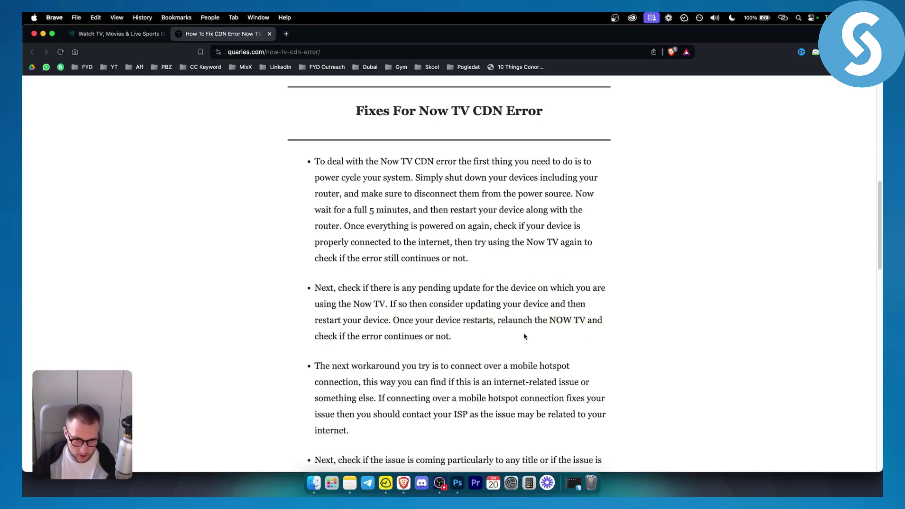
scroll(268, 343, "down", 2)
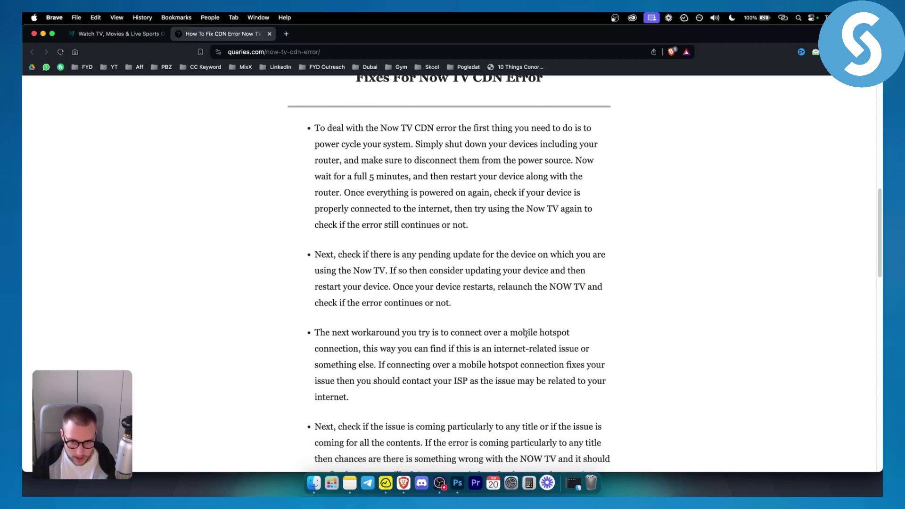
mouse_move(503, 333)
left_mouse_down()
mouse_move(584, 332)
mouse_move(457, 349)
mouse_move(596, 350)
mouse_move(379, 364)
mouse_move(563, 364)
mouse_move(433, 381)
mouse_move(468, 381)
left_mouse_up()
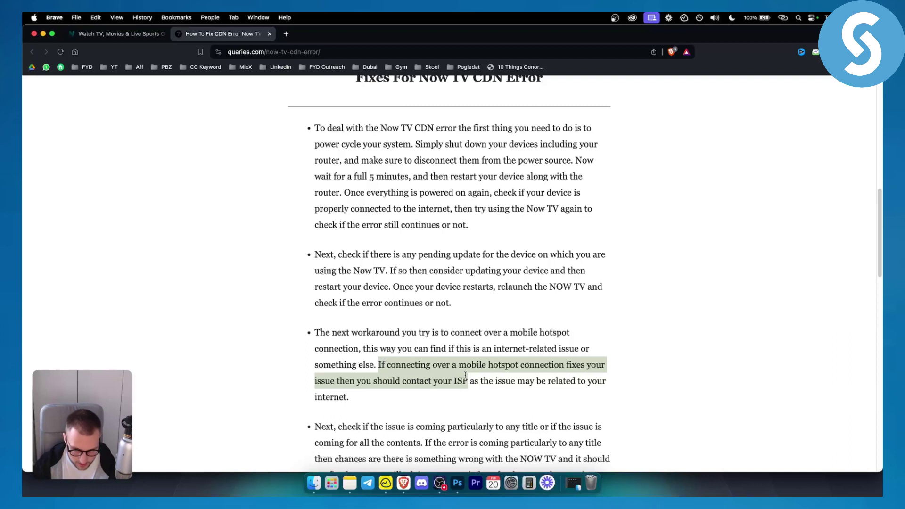
scroll(355, 332, "down", 1)
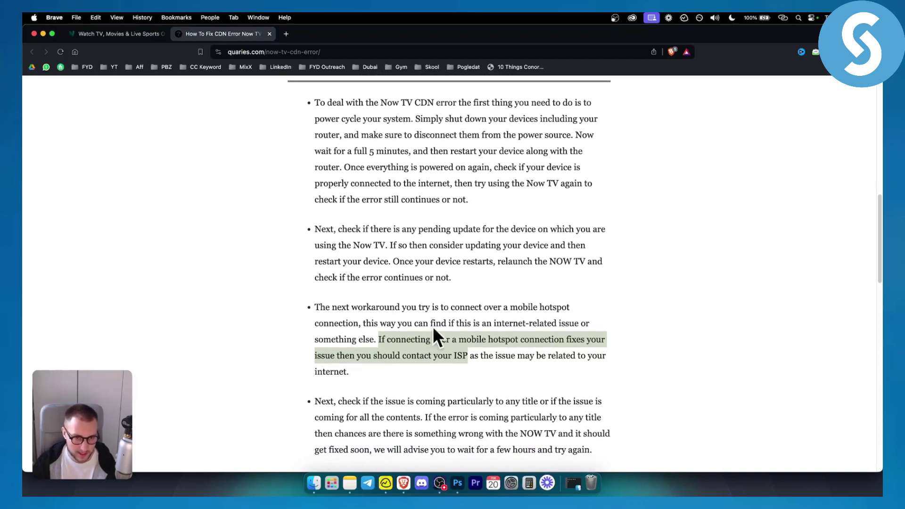
left_click(430, 327)
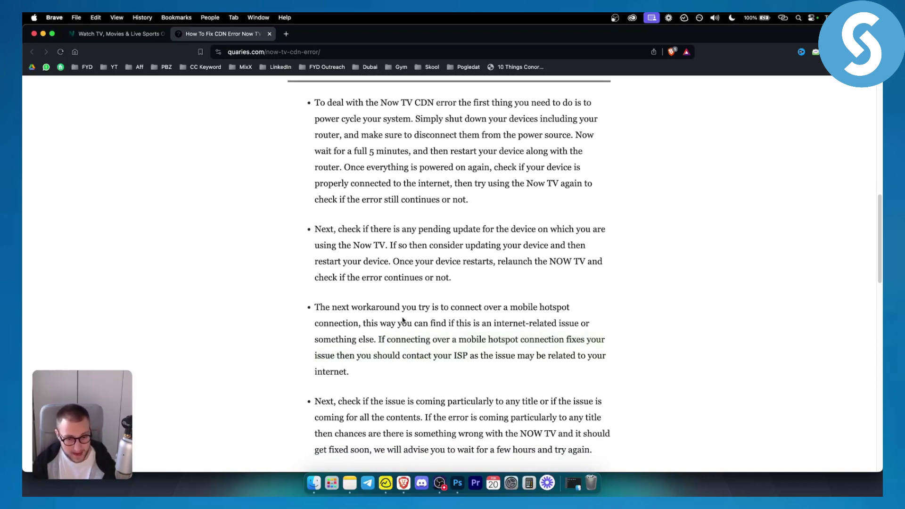
scroll(321, 353, "down", 1)
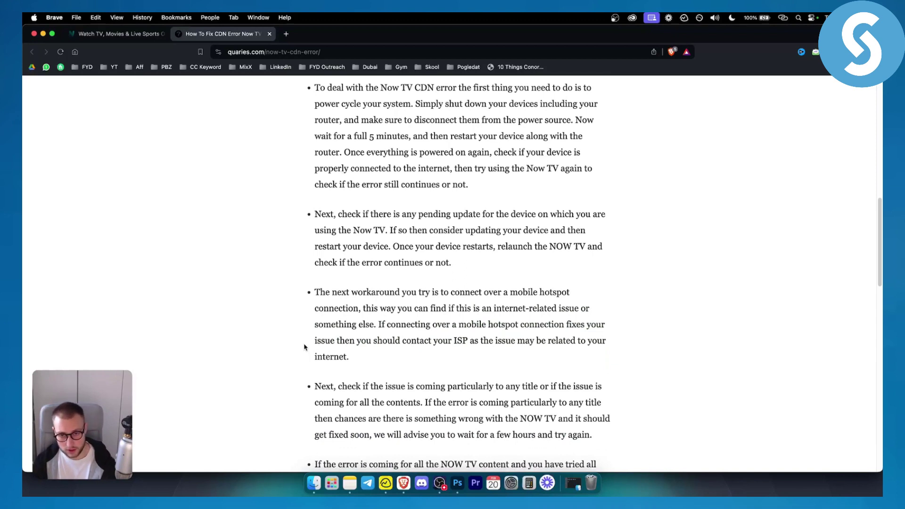
scroll(399, 322, "down", 2)
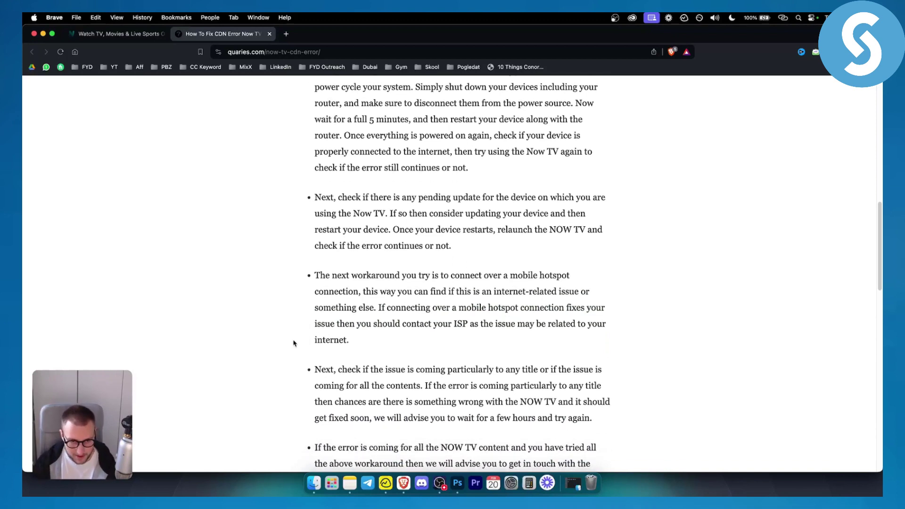
scroll(382, 324, "down", 2)
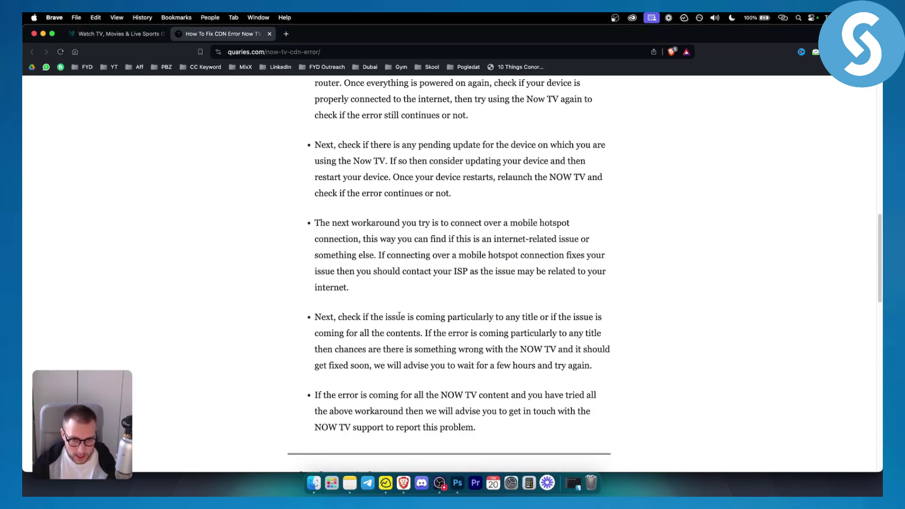
Step: Highlight the checks on whether one title or all fail, and the wait-a-few-hours advice
mouse_move(409, 317)
left_mouse_down()
mouse_move(566, 333)
mouse_move(422, 333)
left_mouse_up()
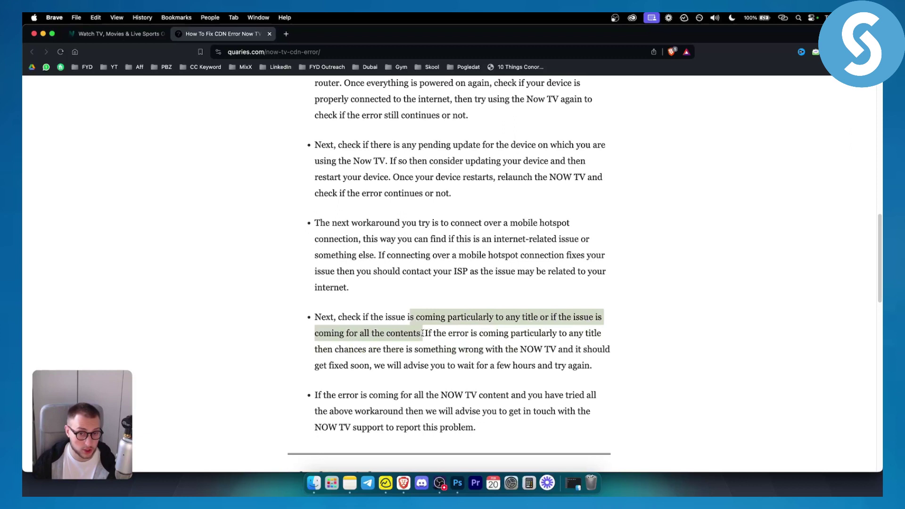
left_click(427, 332)
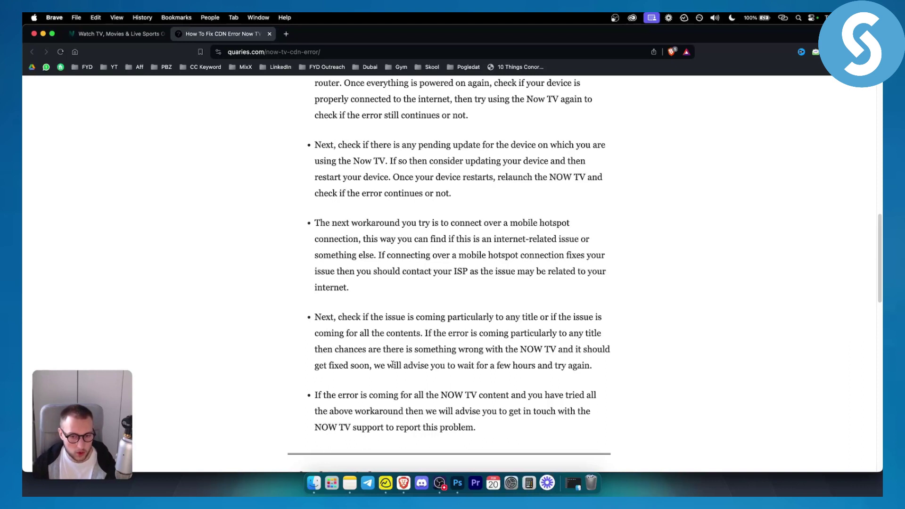
left_click_drag(491, 365, 593, 366)
left_click(519, 349)
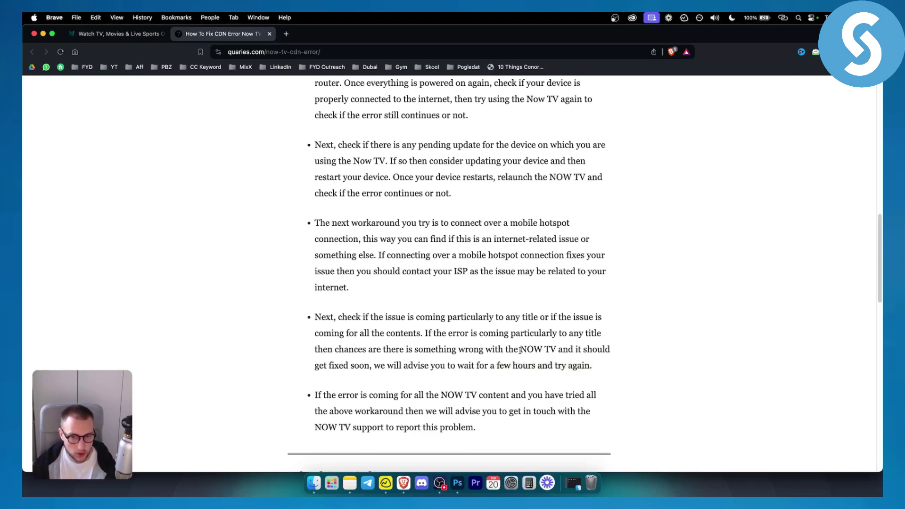
mouse_move(518, 350)
left_mouse_down()
mouse_move(610, 349)
mouse_move(559, 349)
left_mouse_up()
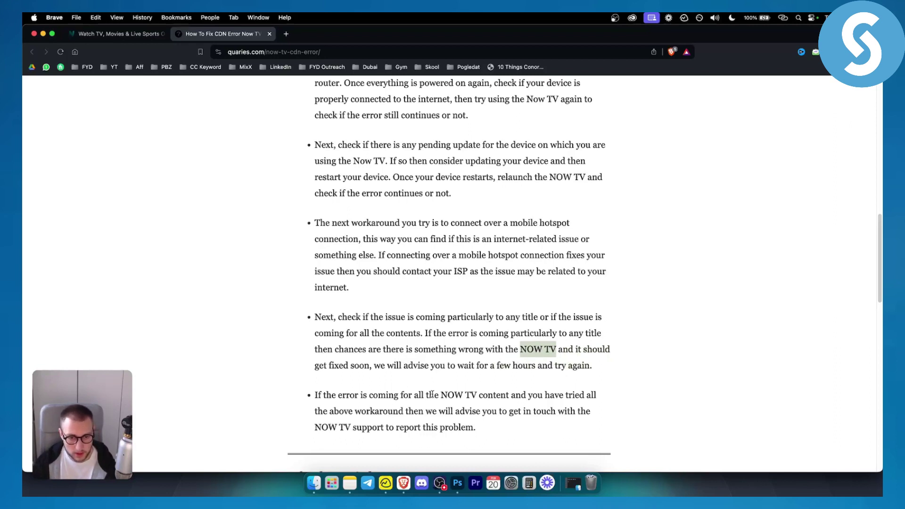
Step: Highlight the final fix about contacting NOW TV support, then return to the nowtv.com tab
mouse_move(435, 393)
left_mouse_down()
mouse_move(613, 399)
mouse_move(424, 412)
left_mouse_up()
left_click(421, 410)
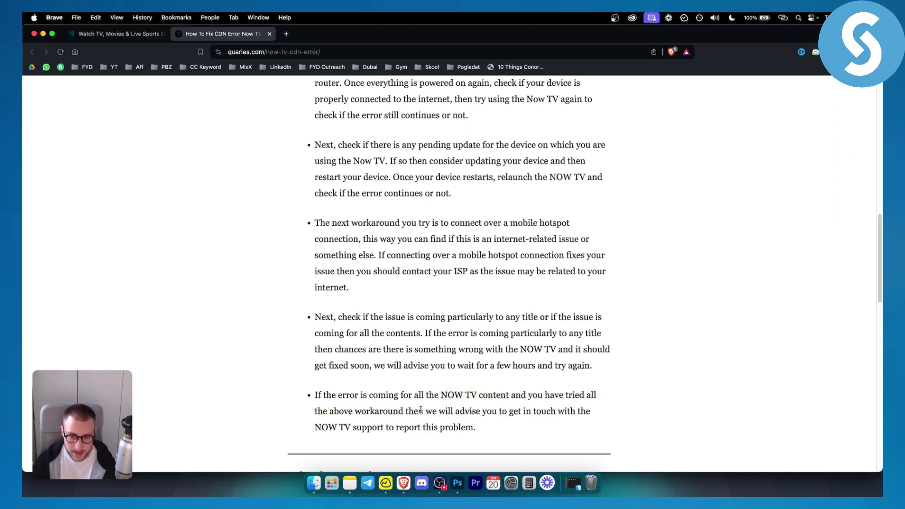
left_click_drag(315, 426, 456, 411)
left_click(352, 428)
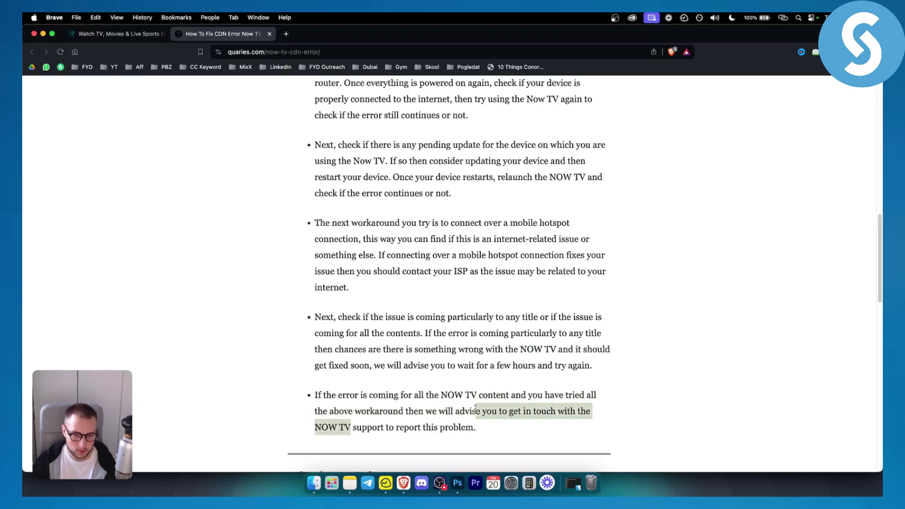
left_click(456, 411)
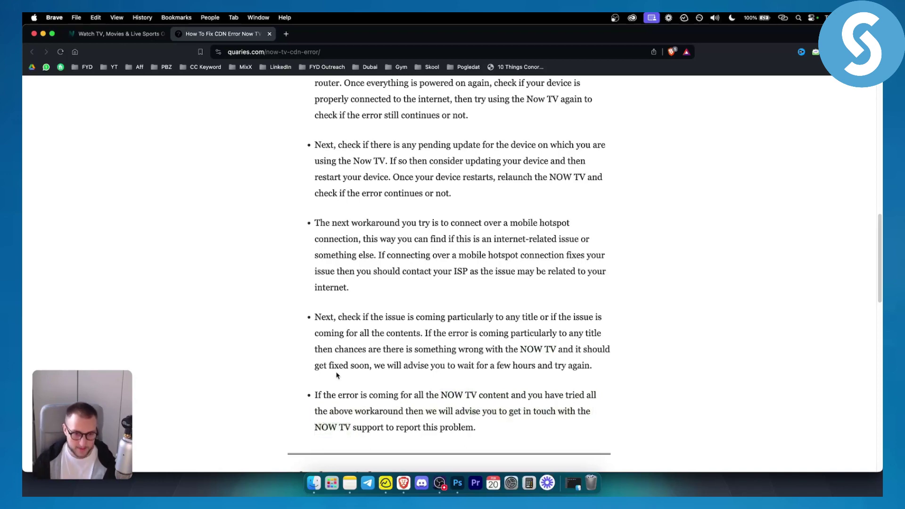
scroll(336, 376, "up", 1)
scroll(289, 379, "up", 2)
scroll(291, 376, "up", 2)
scroll(293, 375, "up", 2)
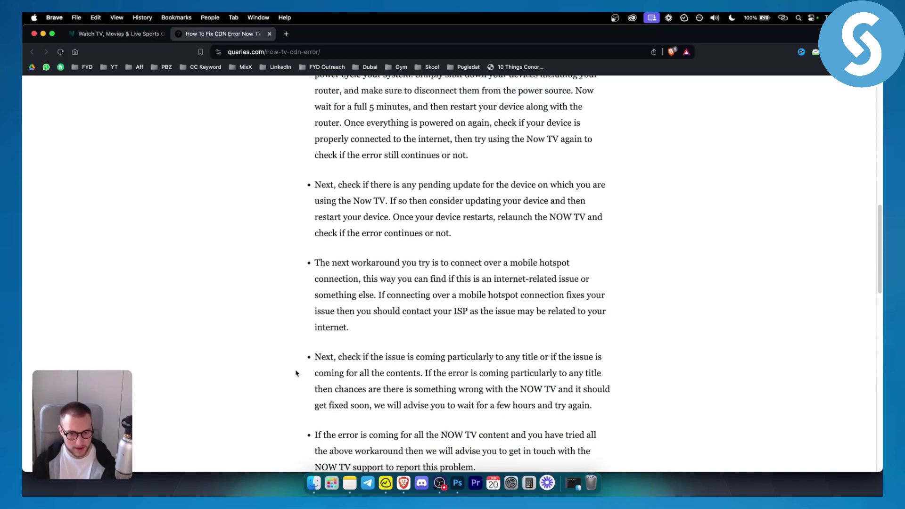
scroll(296, 373, "up", 2)
scroll(296, 373, "up", 1)
scroll(296, 374, "up", 1)
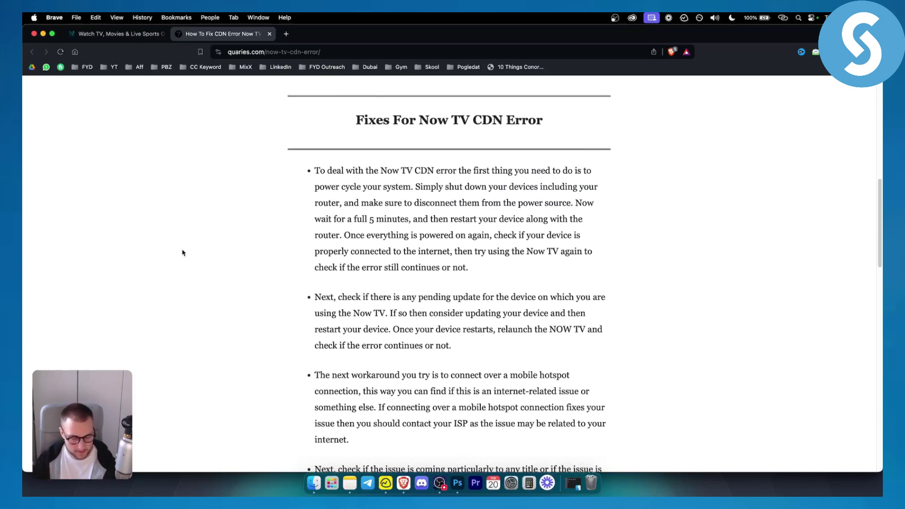
left_click(117, 33)
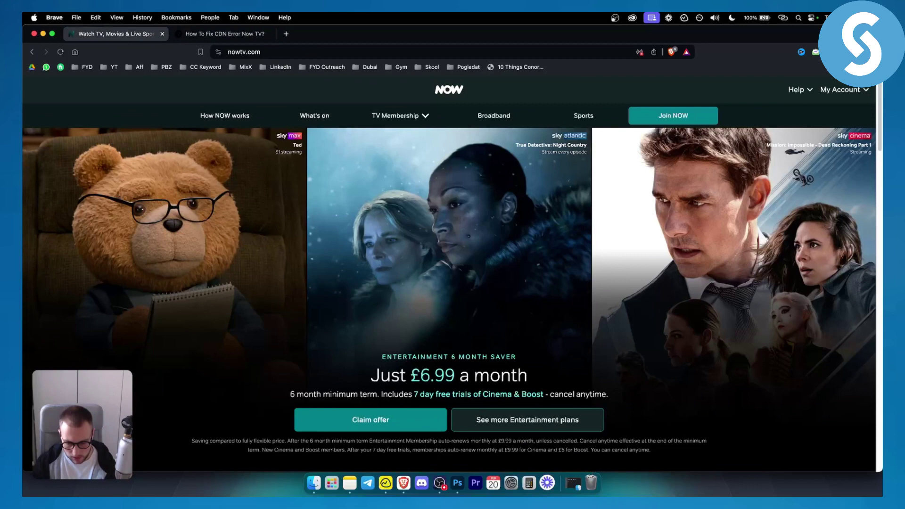